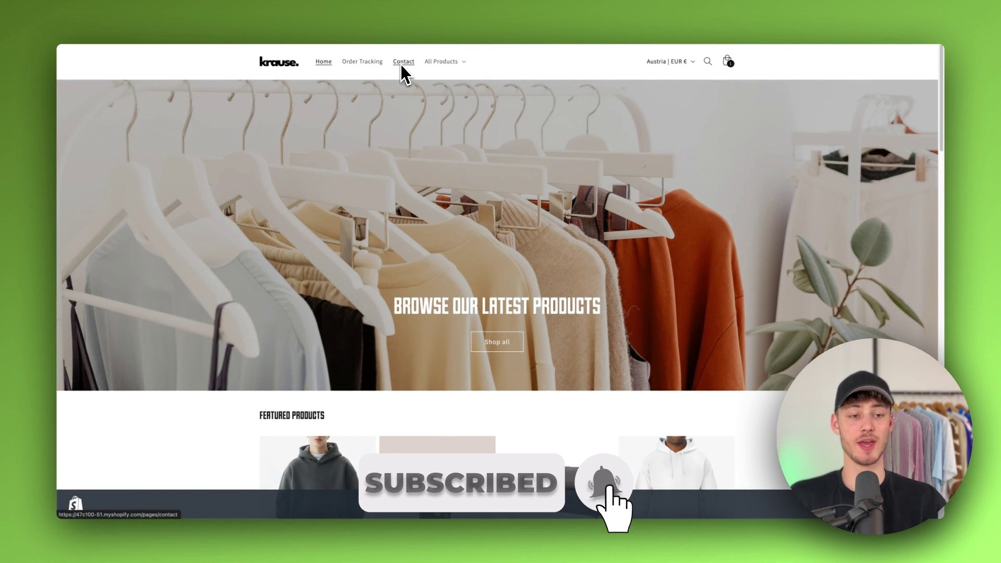
- Open the live Dawn theme in the customizer and view the Header section's settings
left_click(161, 22)
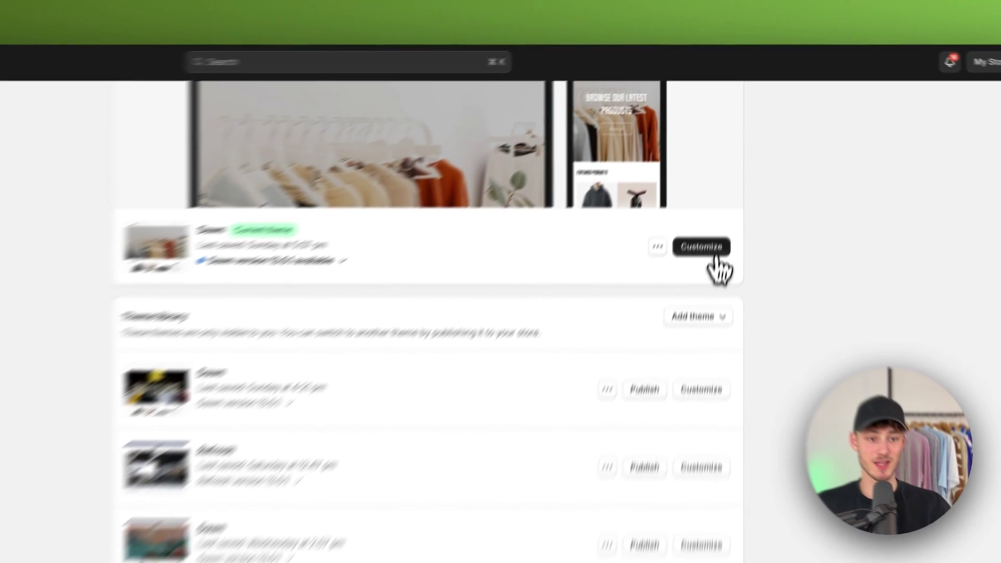
left_click(723, 173)
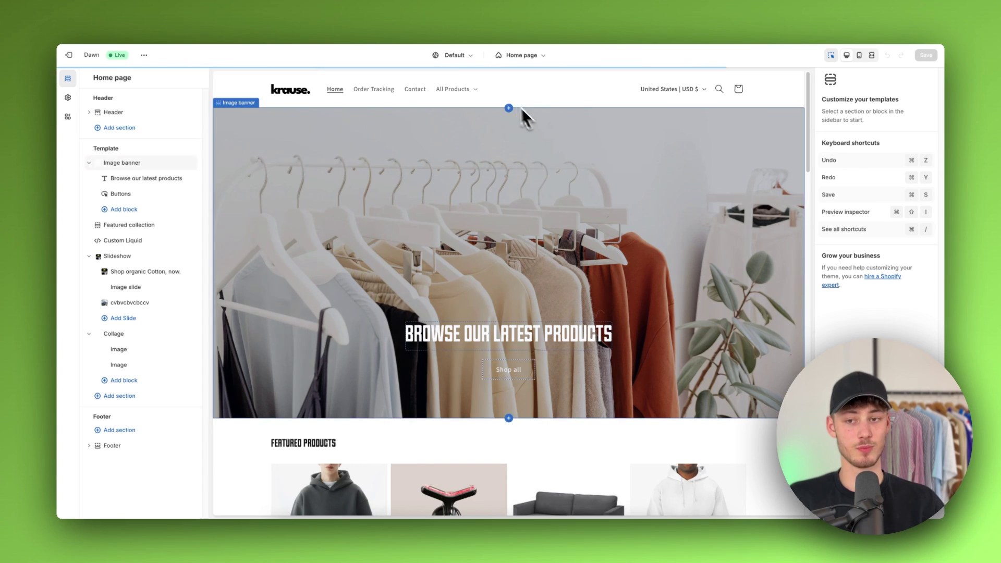
left_click(537, 96)
scroll(909, 338, "down", 5)
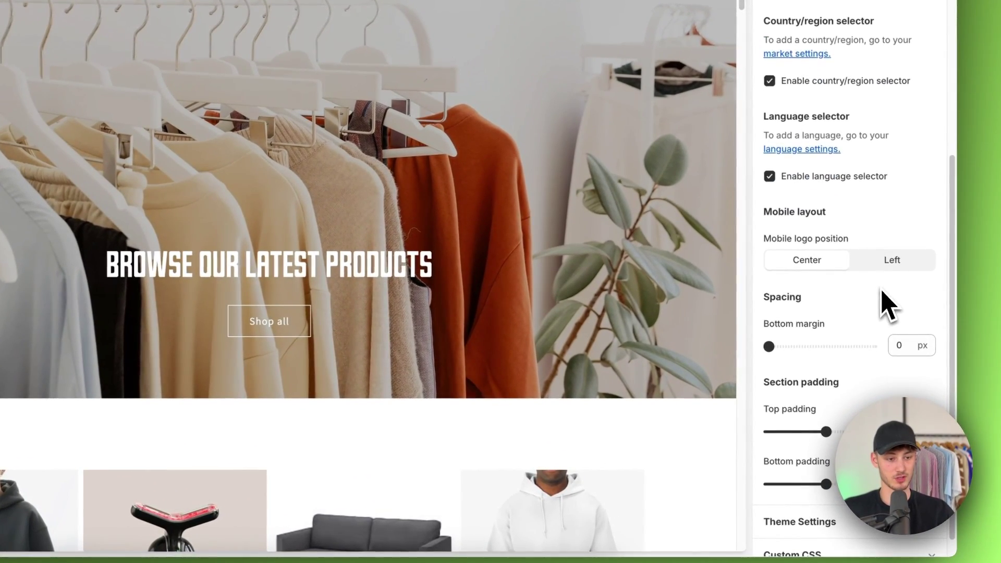
scroll(886, 304, "up", 5)
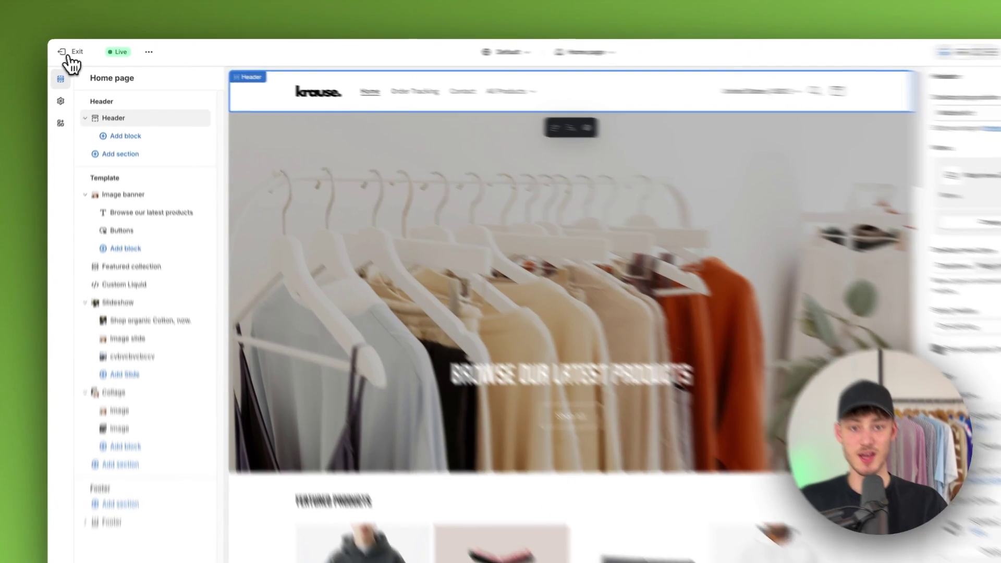
- Leave the theme editor and open DevTools on the live storefront with Inspect
left_click(70, 54)
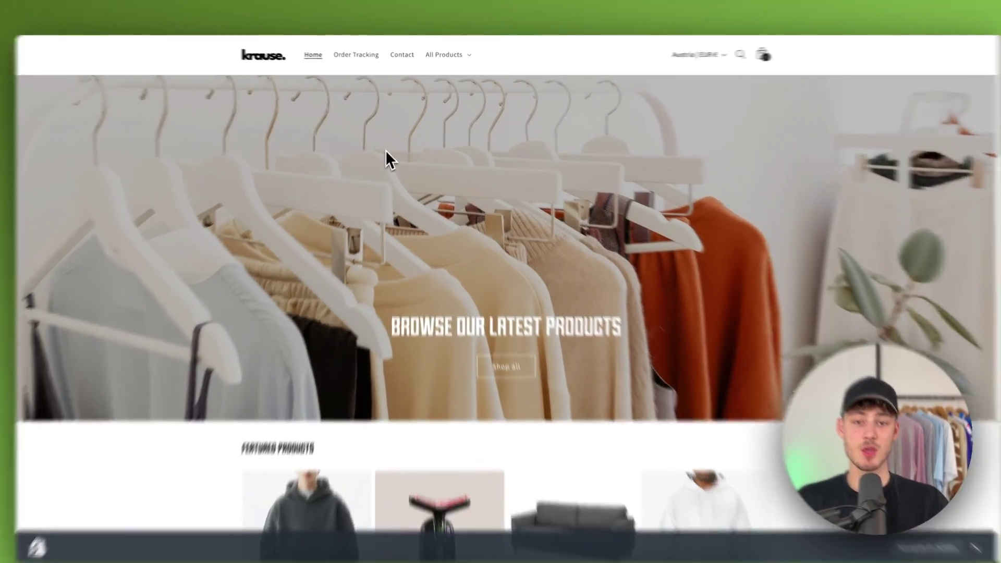
right_click(388, 145)
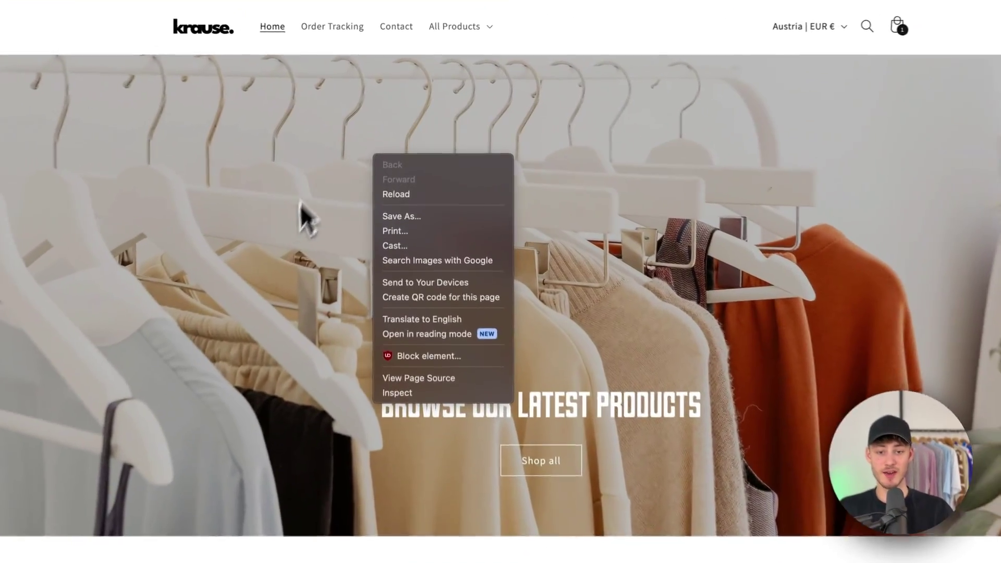
left_click(402, 403)
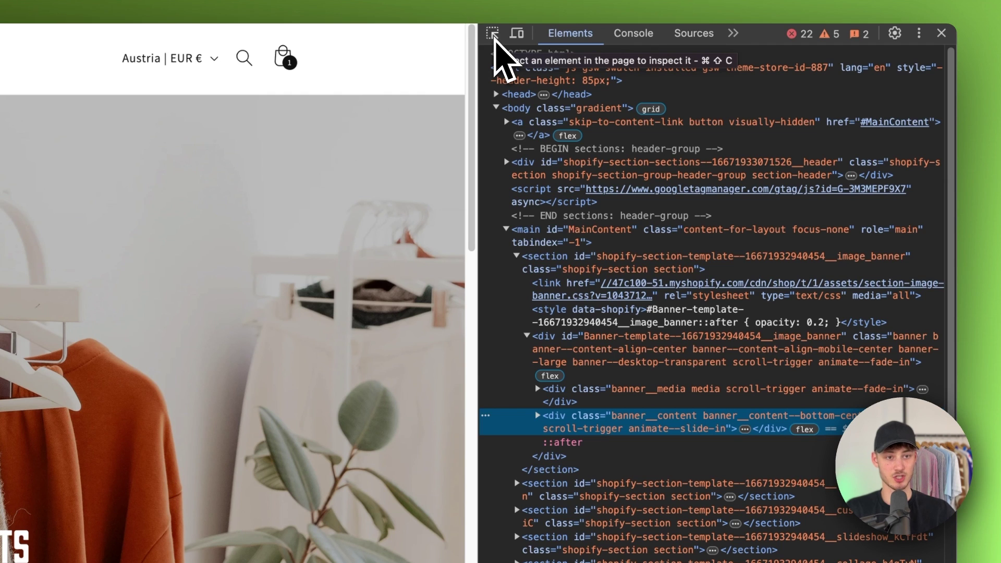
- Use the element picker to inspect the Contact link in the store header
left_click(493, 36)
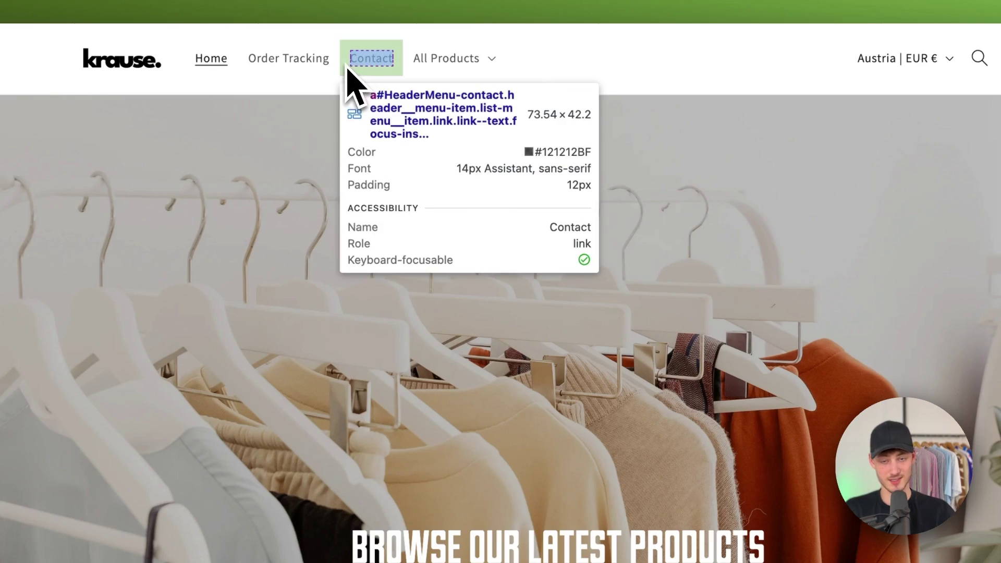
left_click(347, 68)
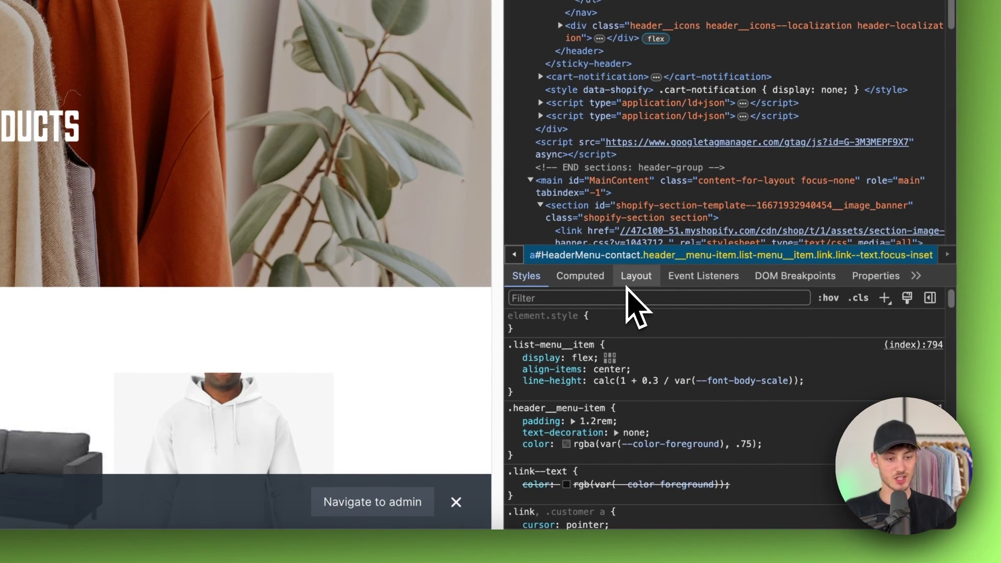
- Add font-size: 21px to the .list-menu__item rule in the Styles pane
left_click_drag(617, 265, 667, 11)
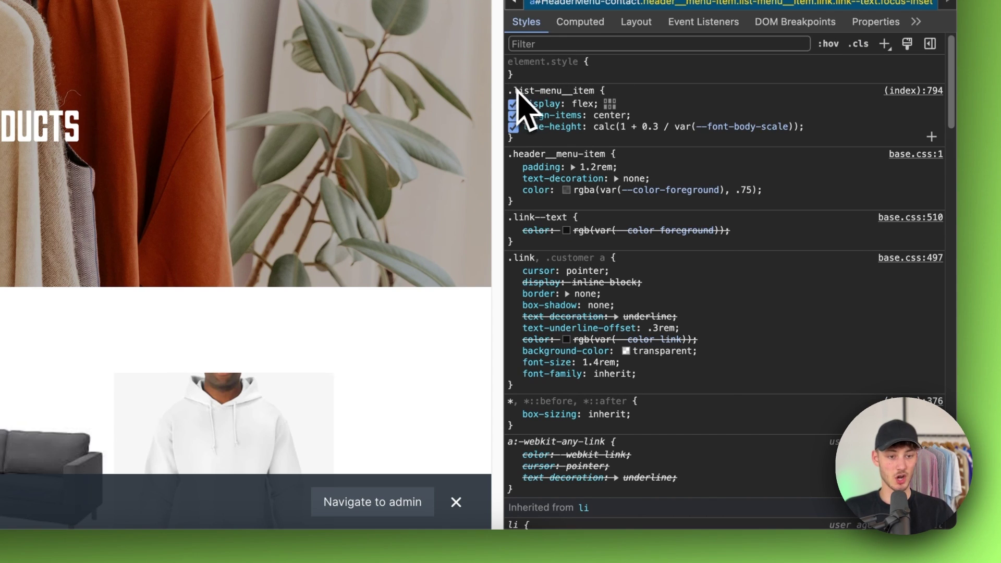
left_click(689, 106)
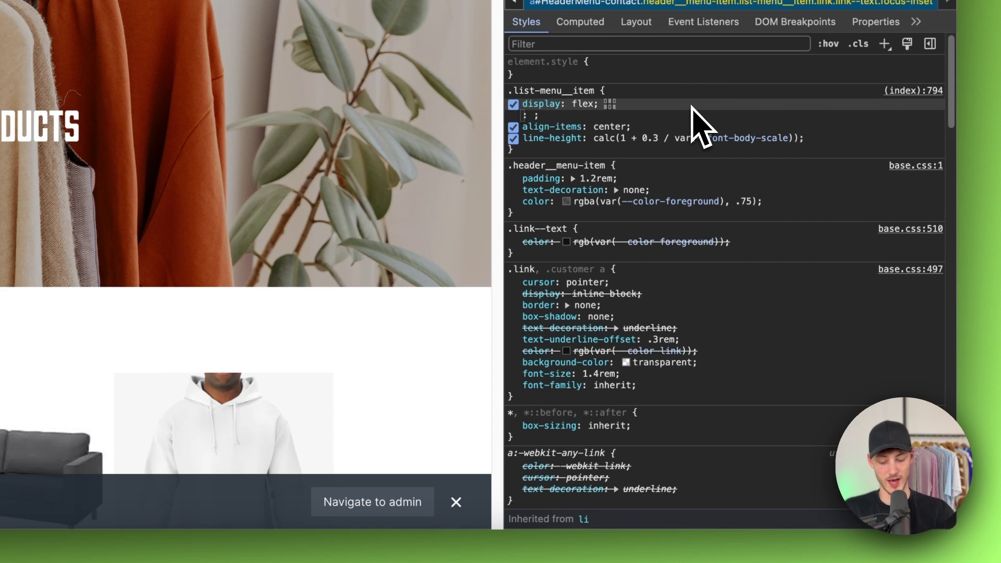
type("fon")
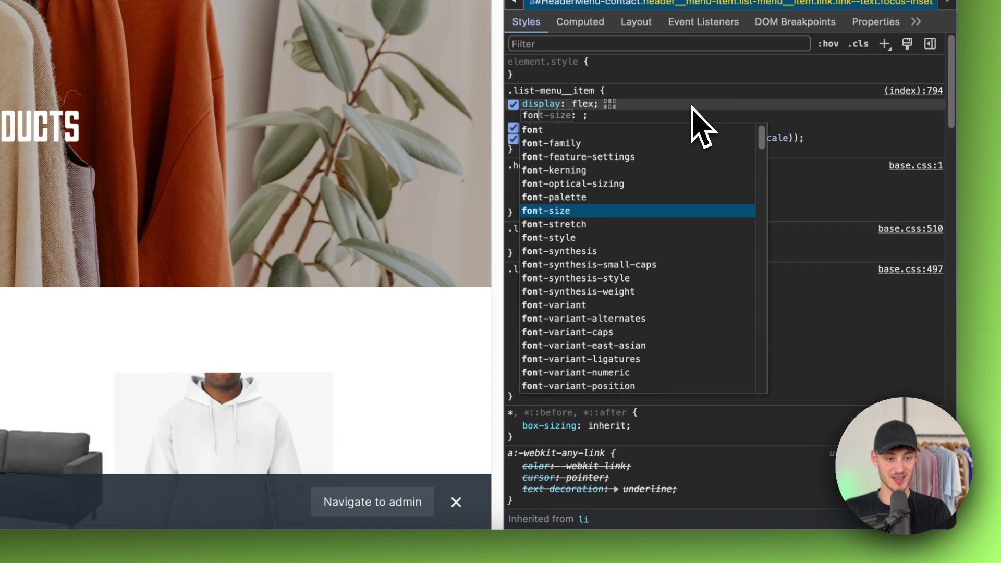
key("Tab")
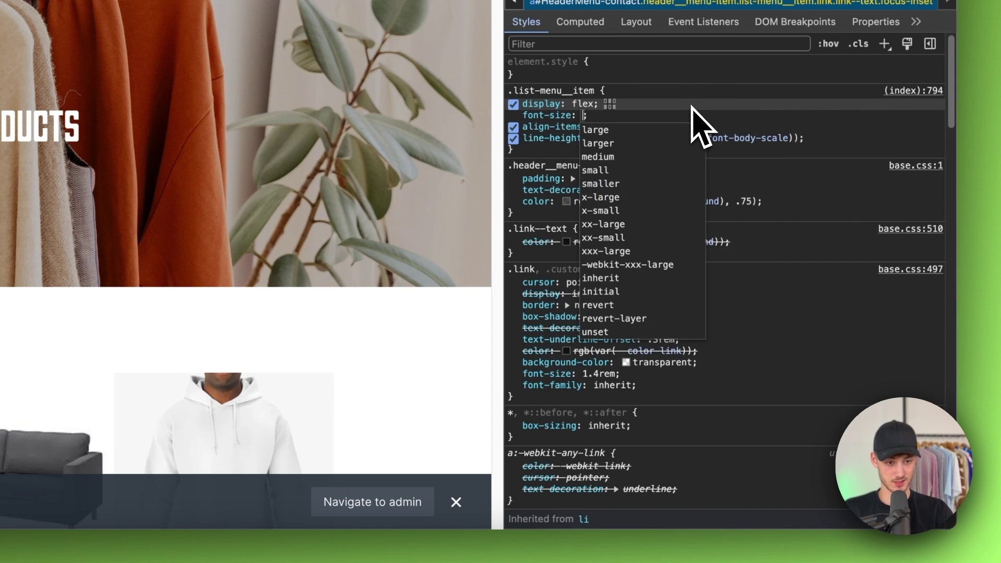
type("lar")
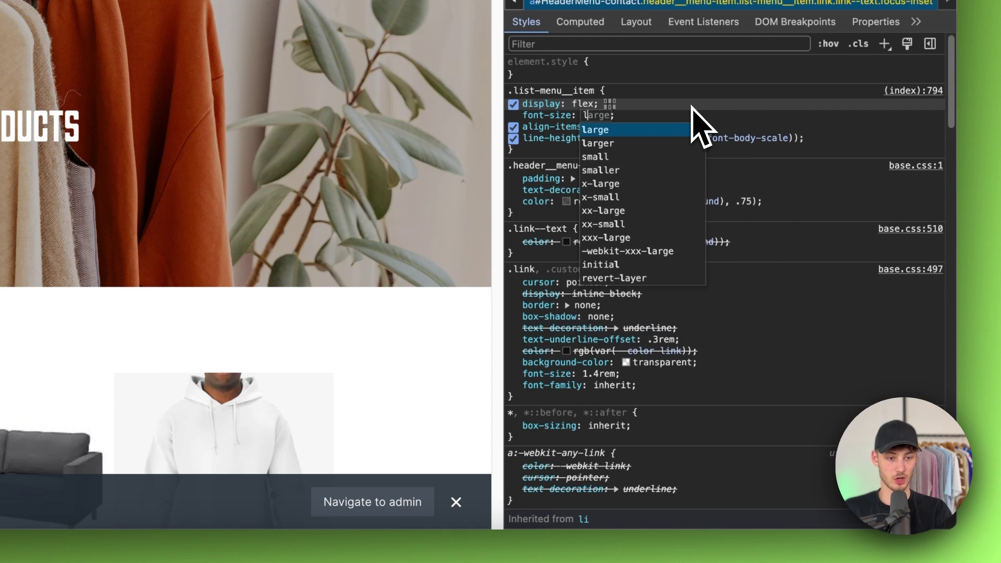
key("BackSpace")
key("BackSpace")
key("BackSpace")
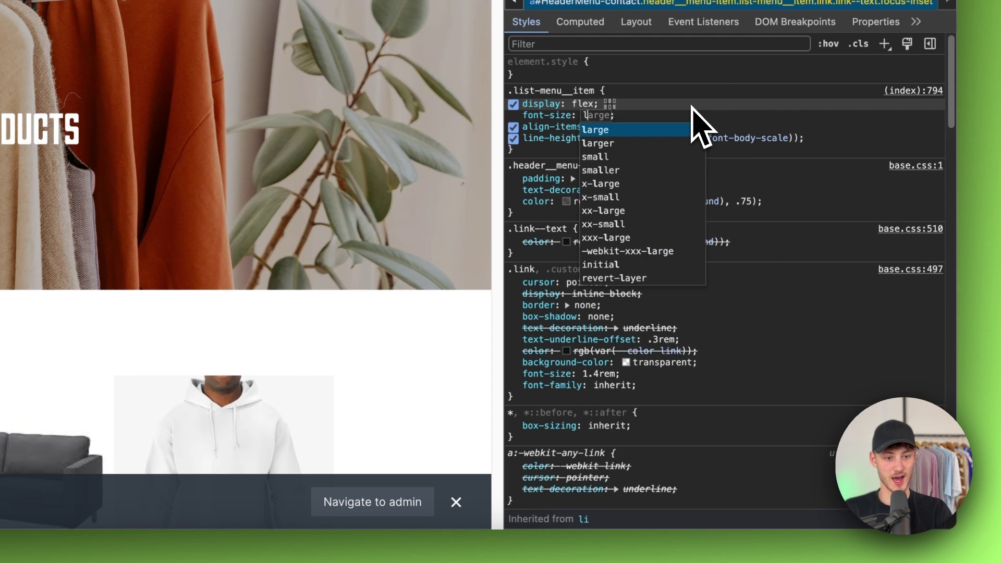
type("xx")
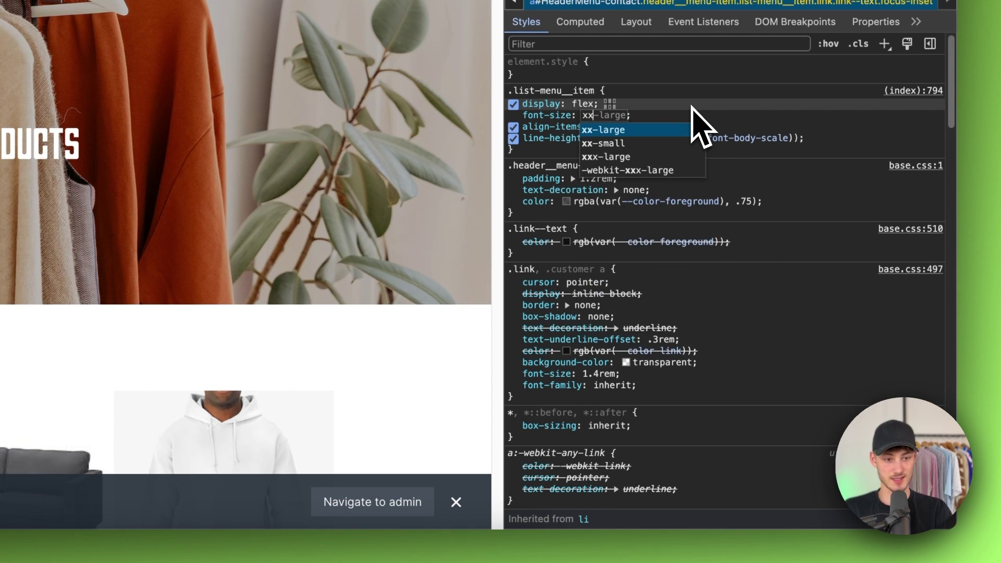
key("BackSpace")
key("BackSpace")
type("smal")
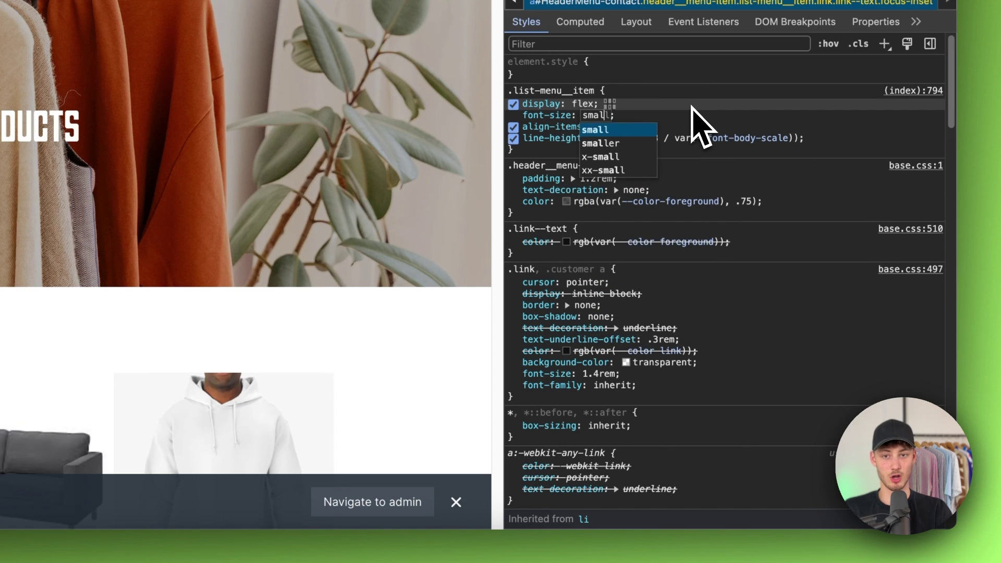
key("BackSpace")
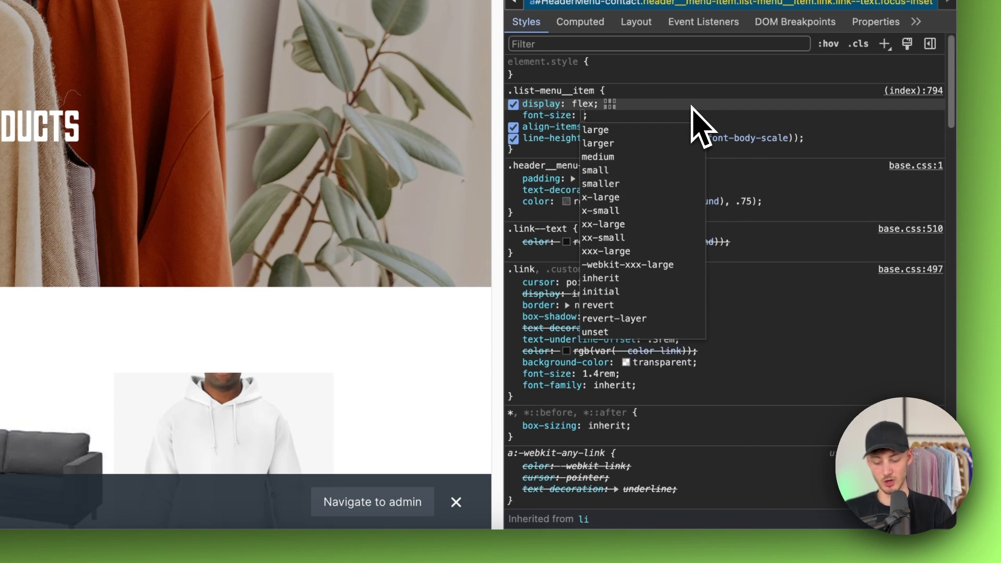
type("22p")
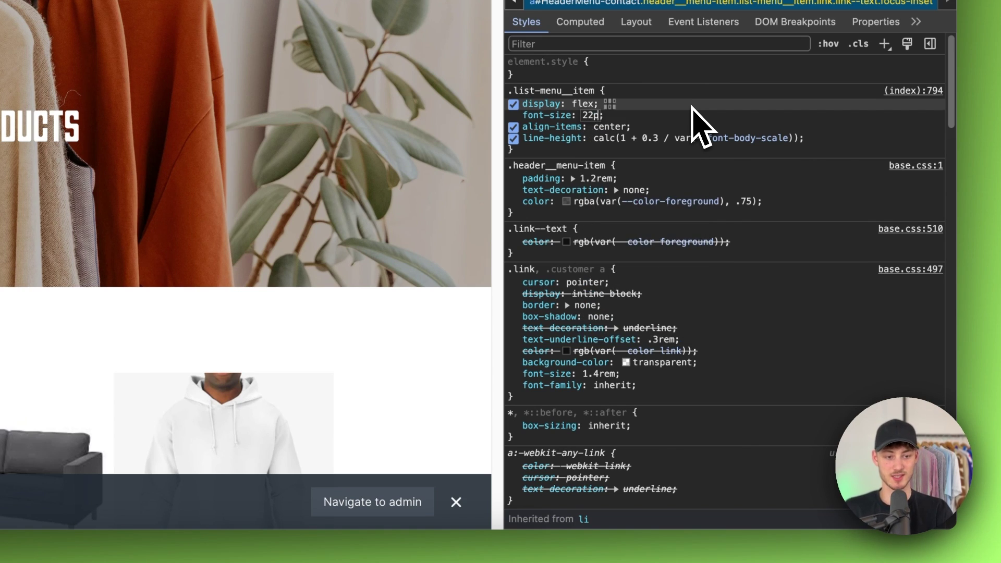
type("x")
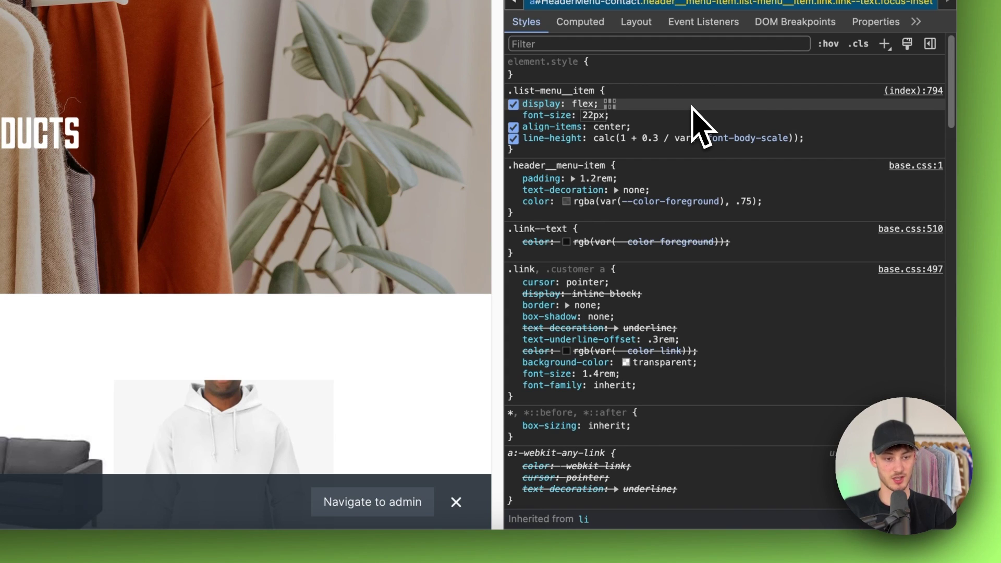
key("Down")
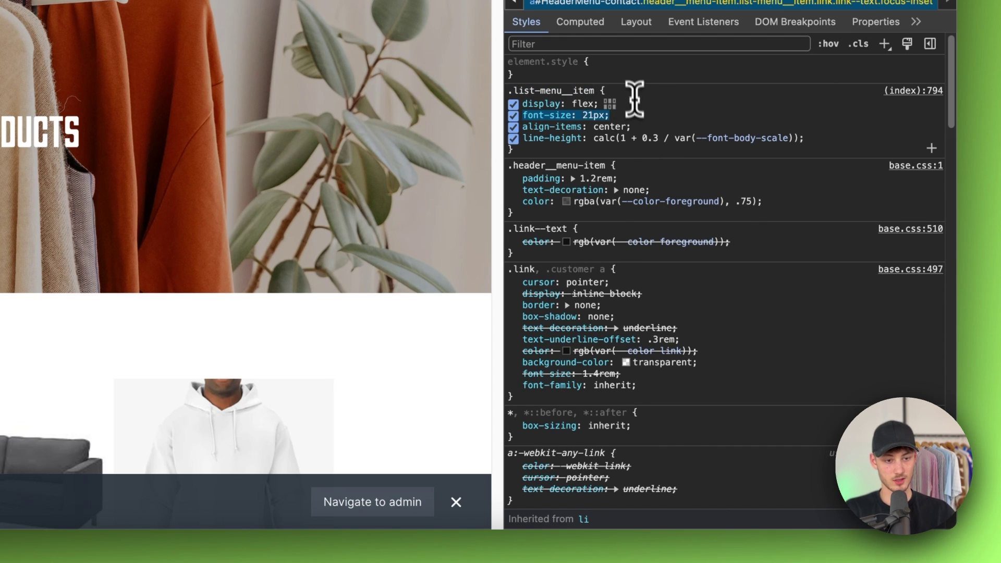
- Add font-style: oblique to the .list-menu__item rule
left_click(634, 90)
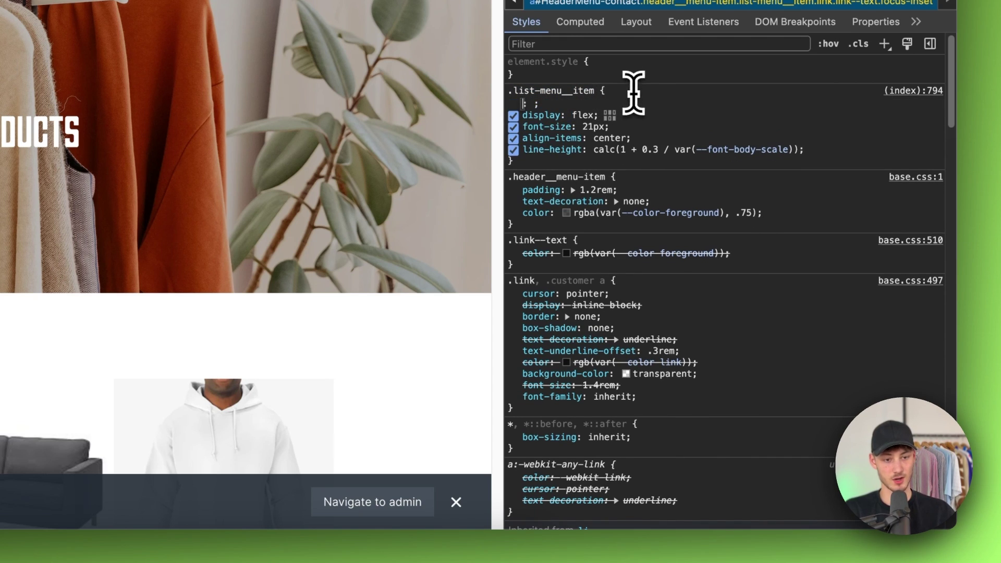
type("font")
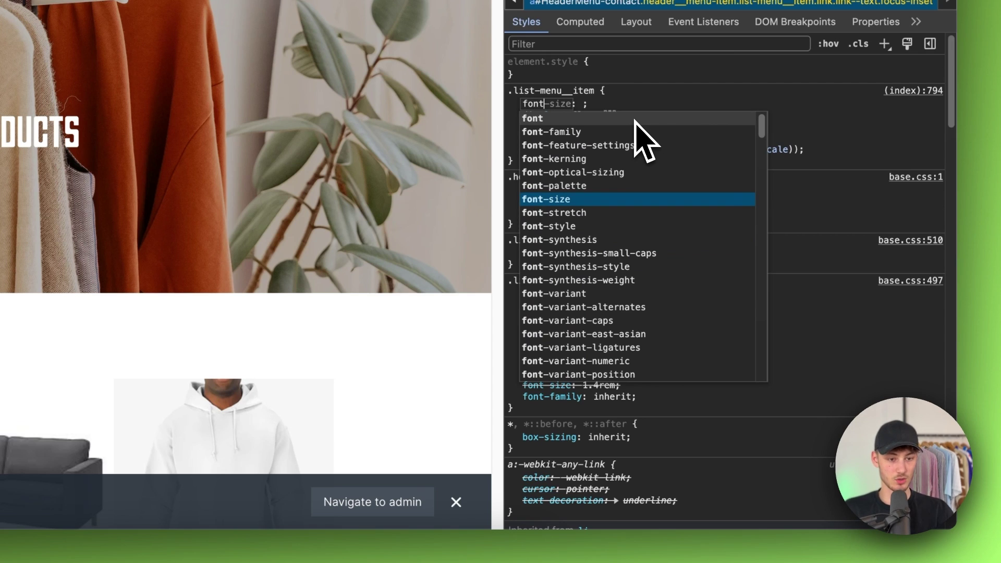
key("Down")
key("Down")
key("Down")
key("Up")
key("Return")
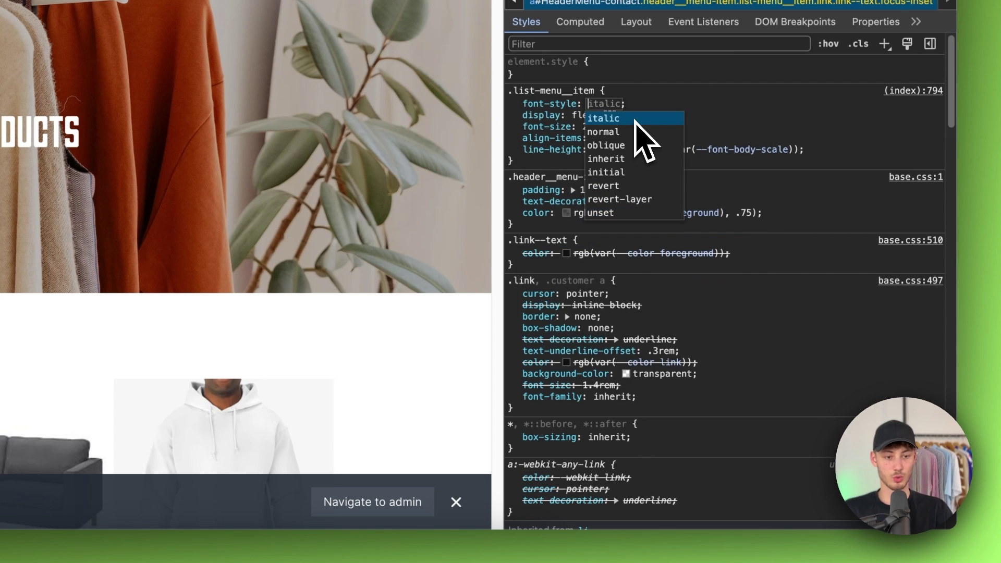
key("Return")
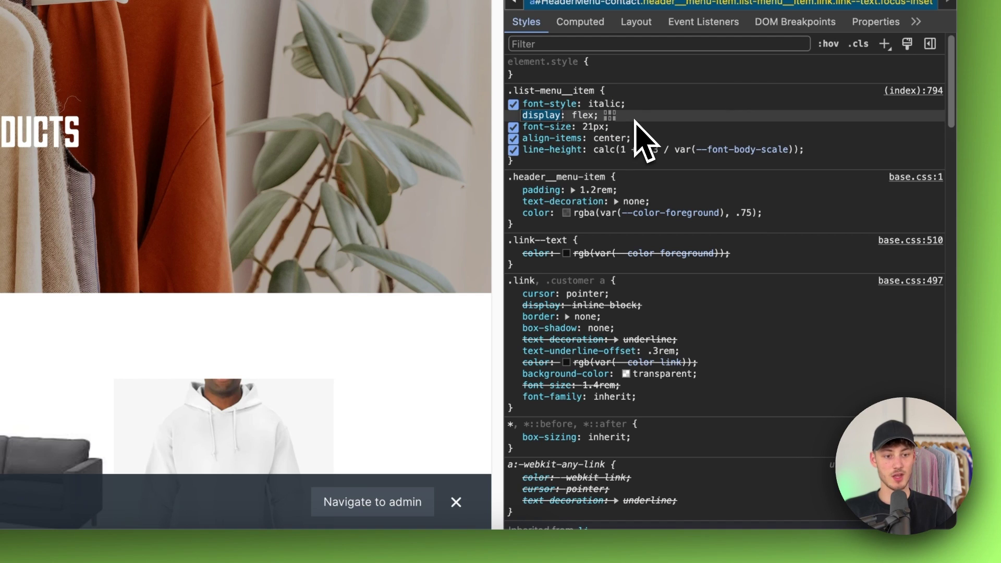
left_click(602, 104)
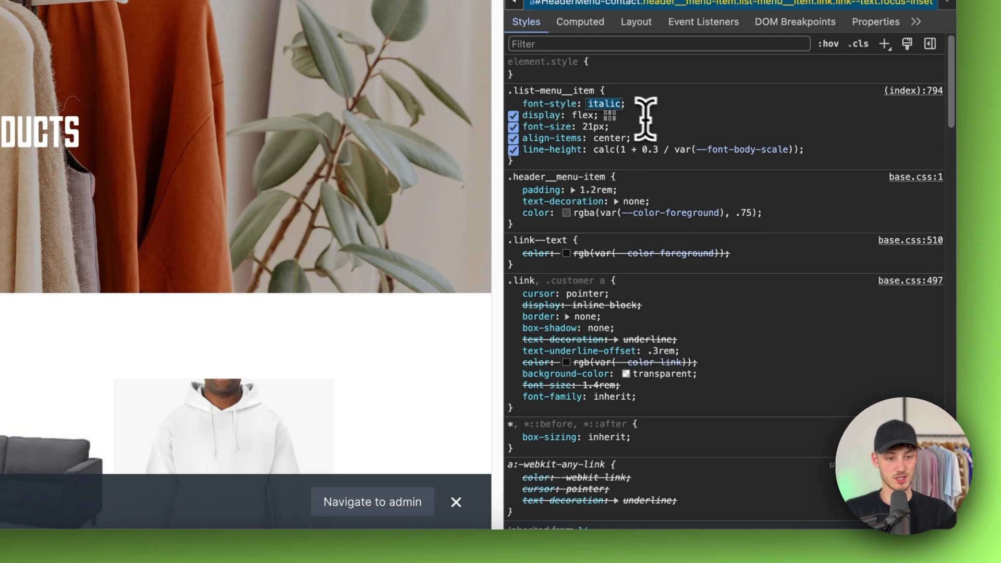
key("BackSpace")
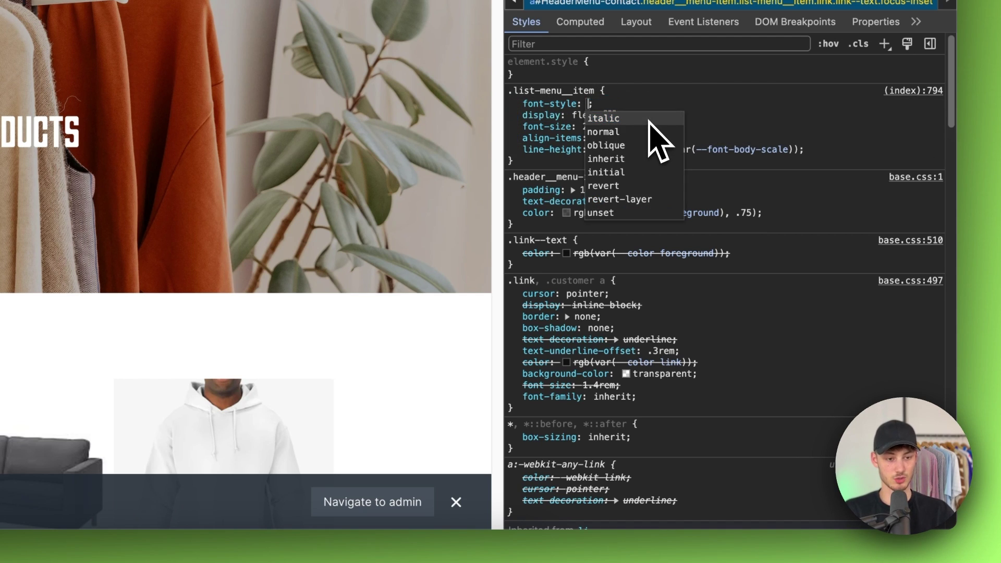
left_click(633, 203)
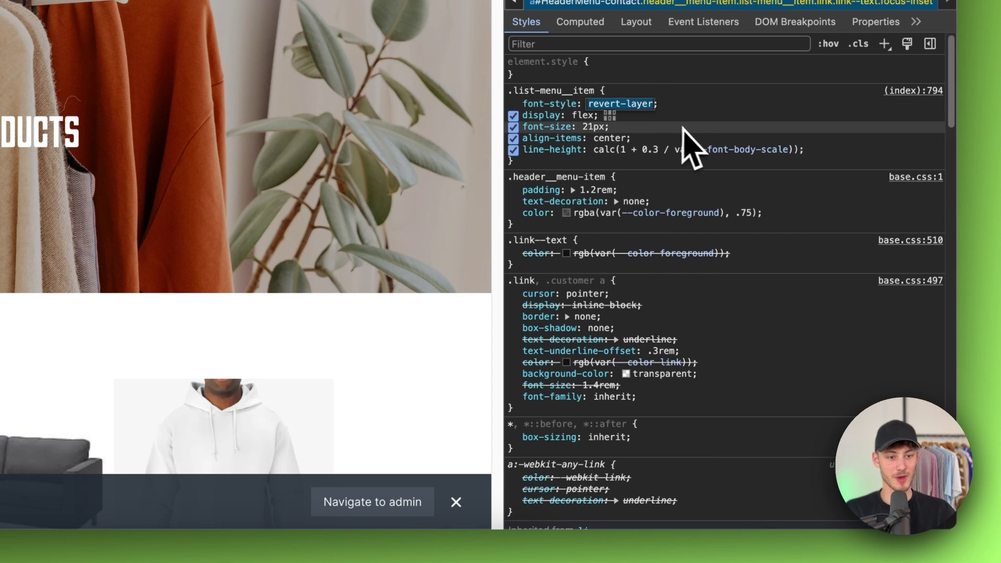
key("BackSpace")
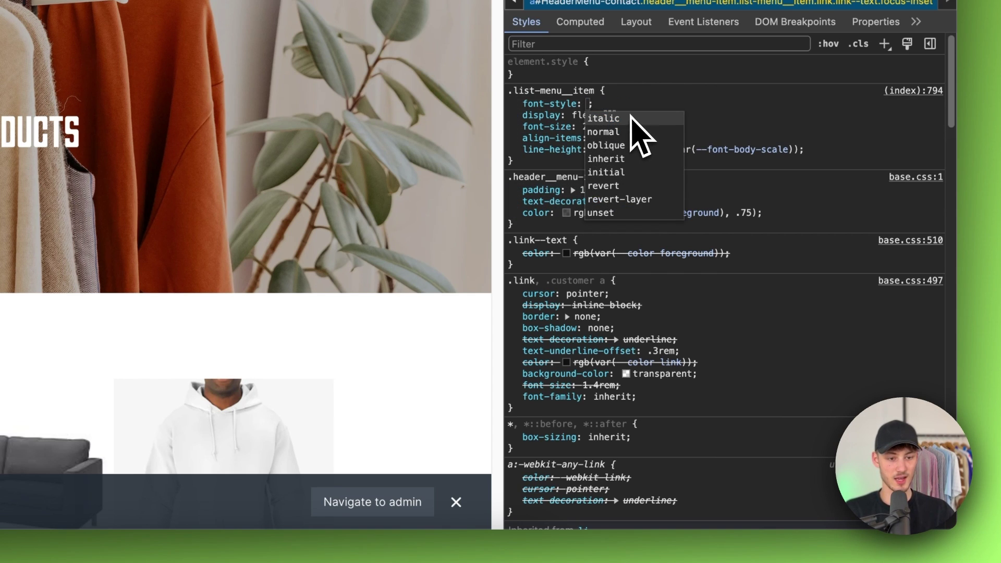
left_click(628, 147)
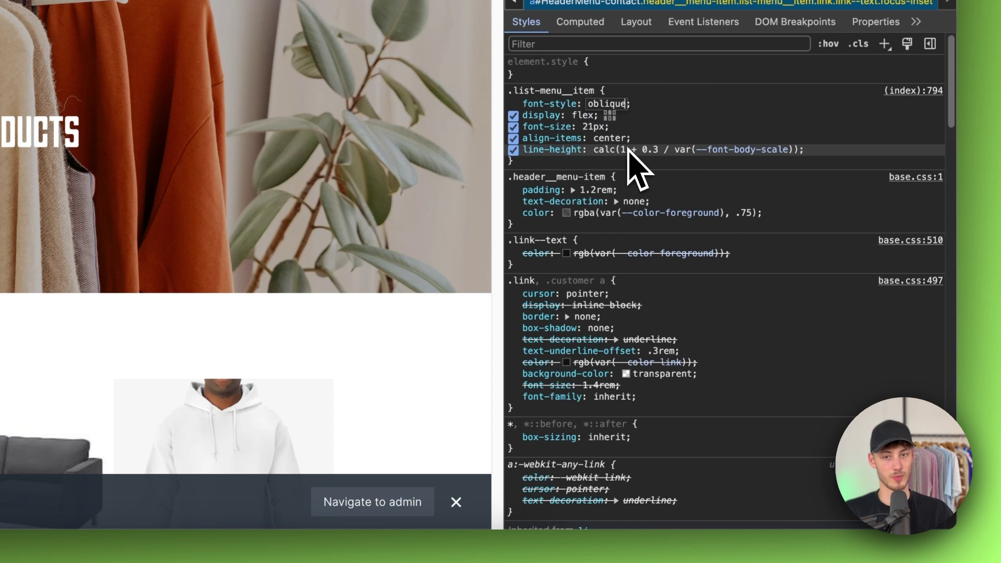
key("Return")
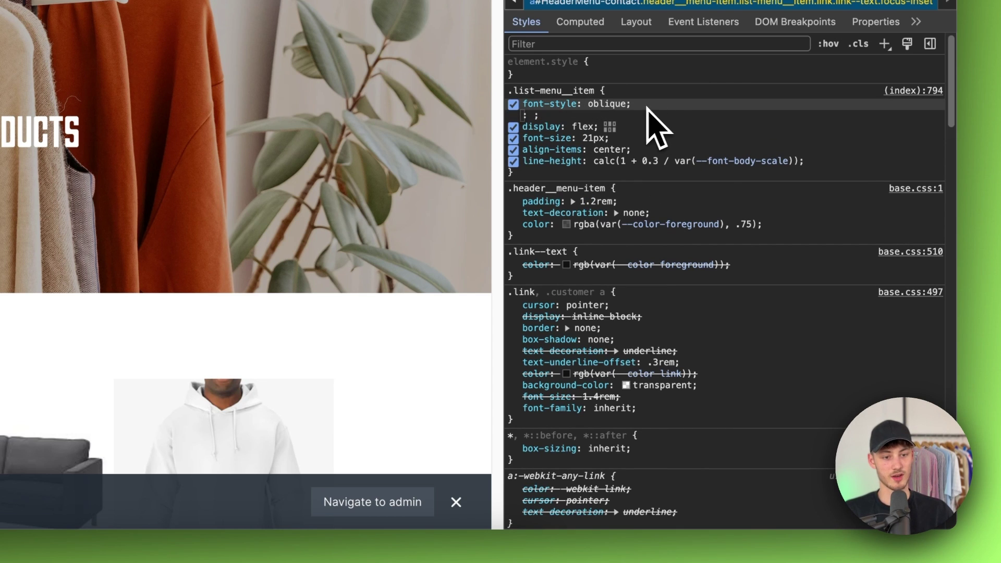
- Discard the empty property row and copy the whole .list-menu__item rule
left_click(573, 138)
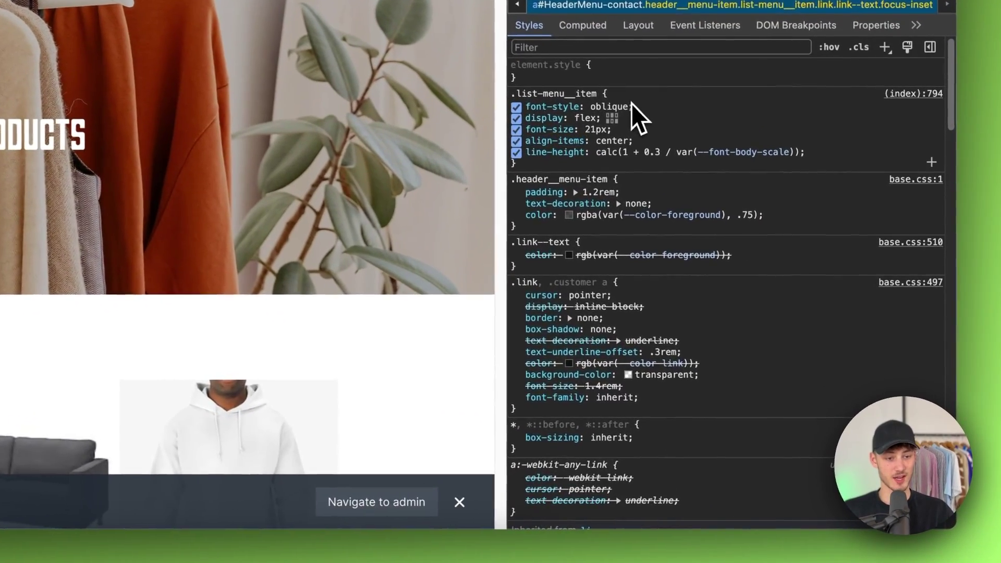
right_click(767, 294)
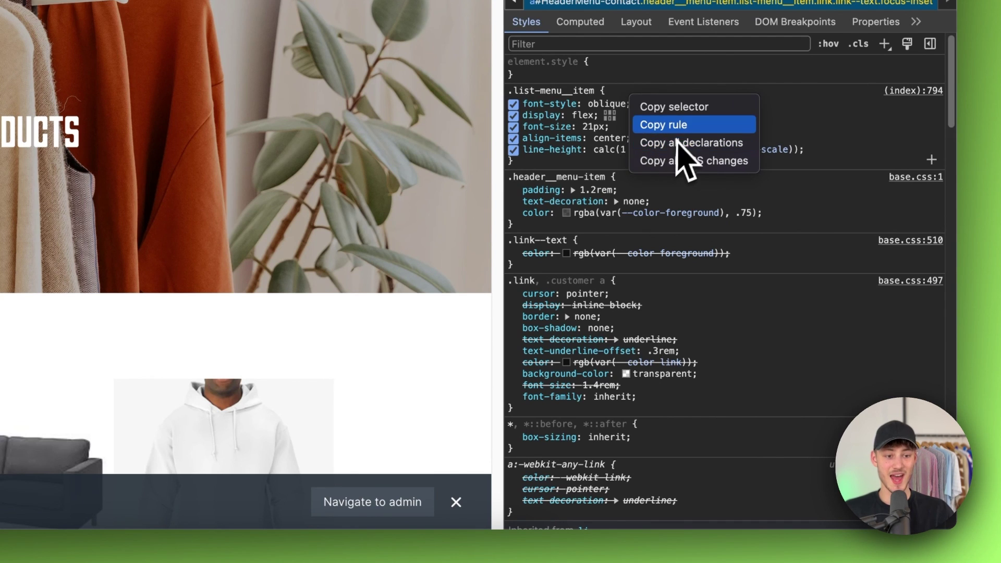
left_click(657, 128)
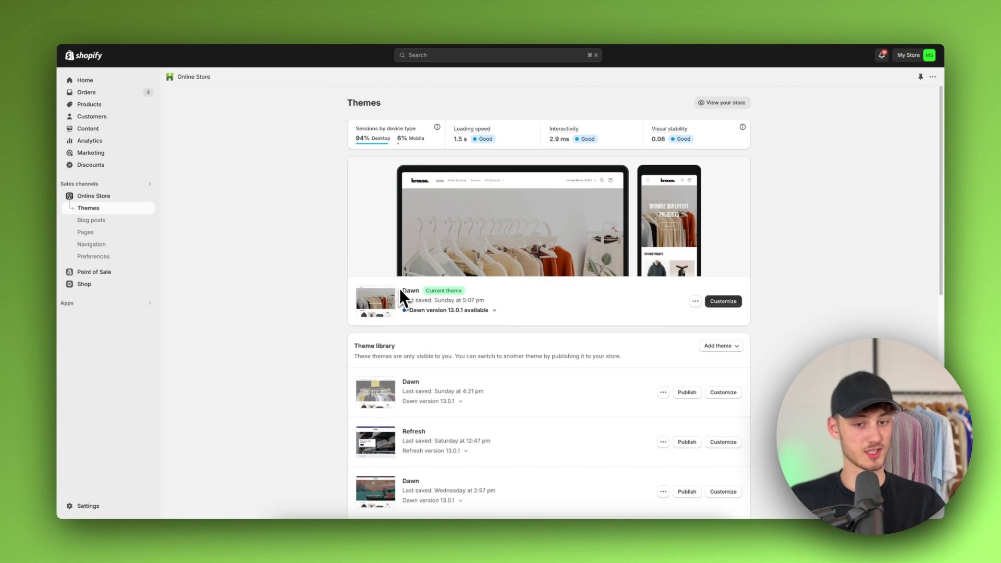
- Choose Edit code from the current Dawn theme's actions menu on the Themes page
left_click(450, 287)
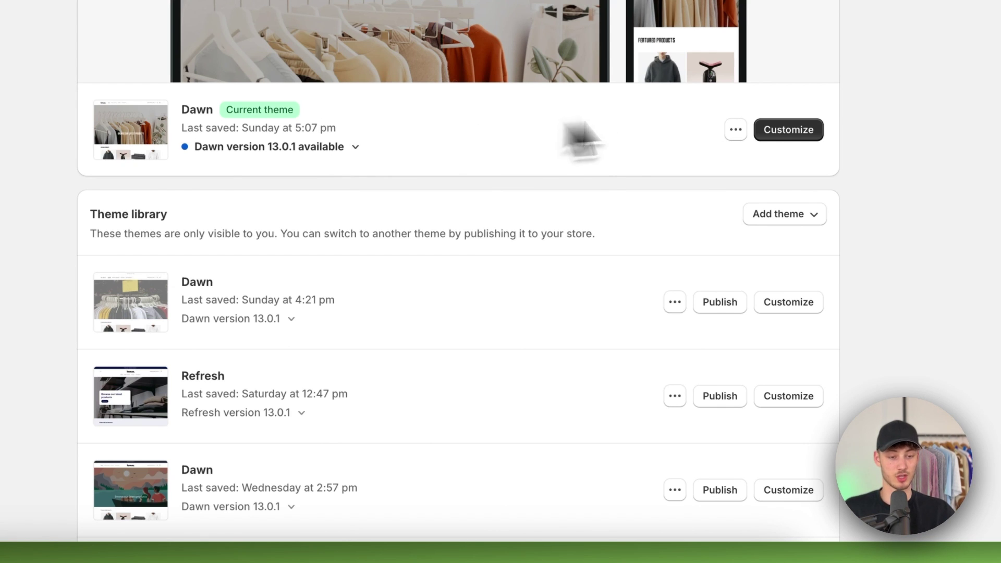
left_click(736, 129)
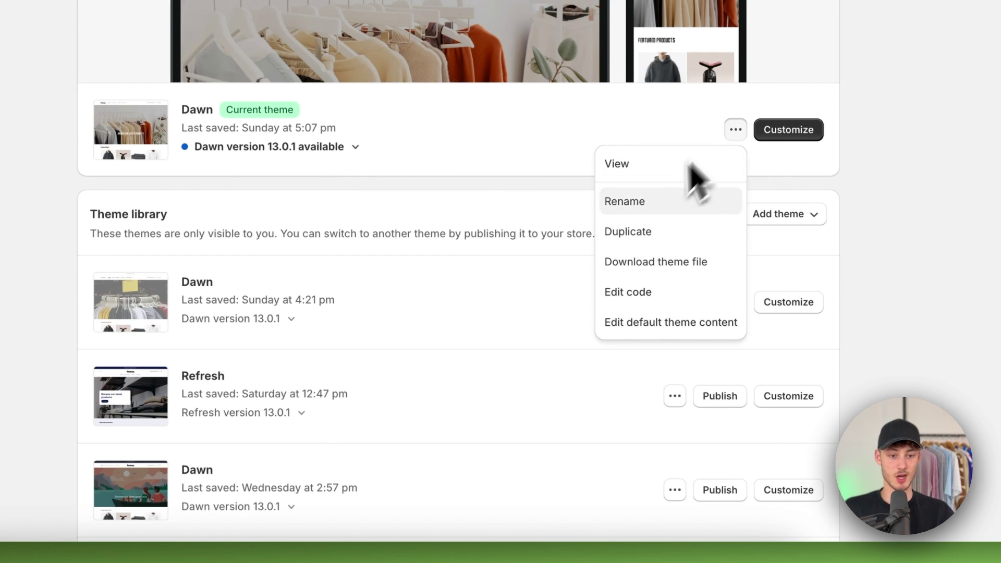
left_click(661, 294)
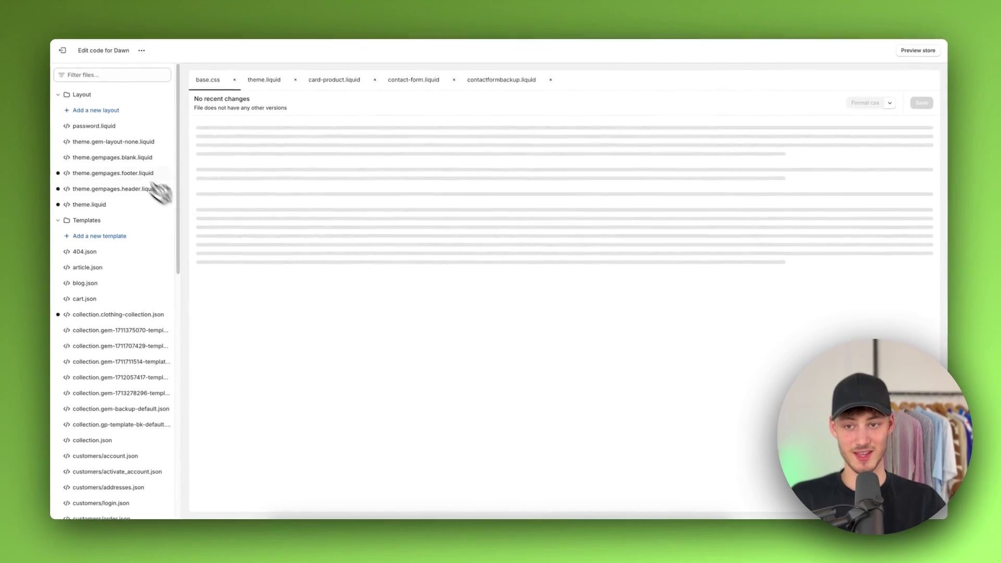
- Filter for base.css and paste the copied .list-menu__item rule at its end
left_click(101, 76)
type("base.css")
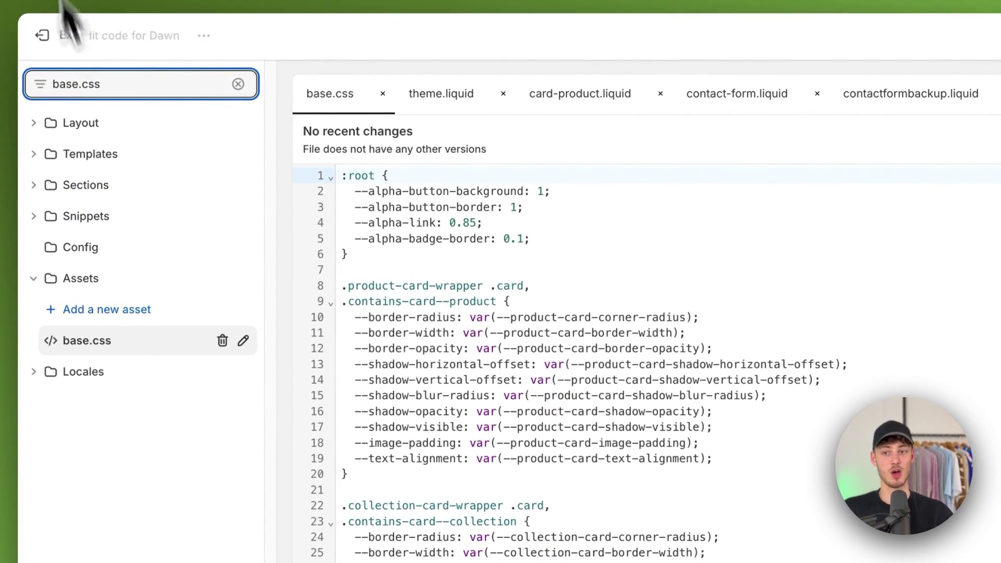
triple_click(84, 83)
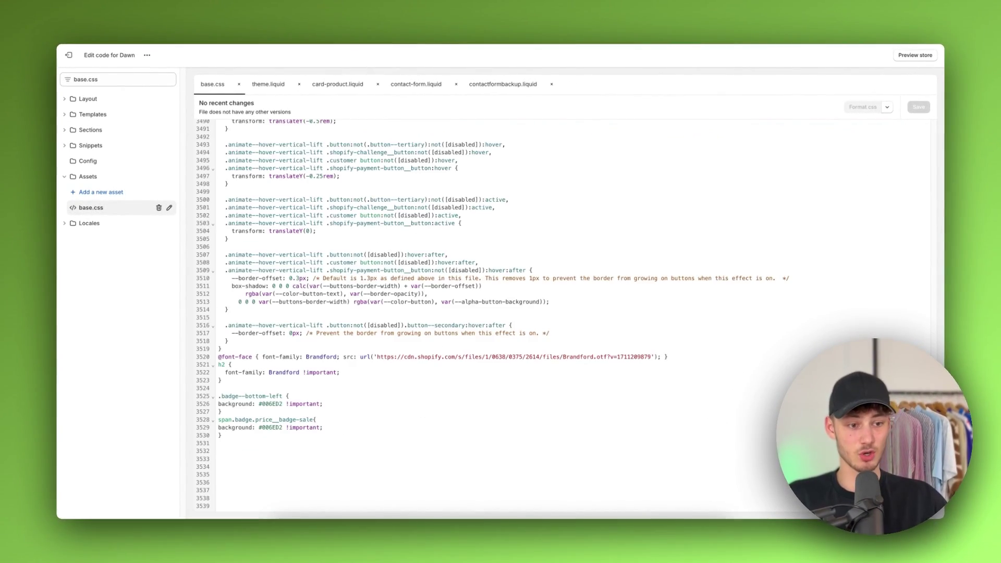
triple_click(255, 458)
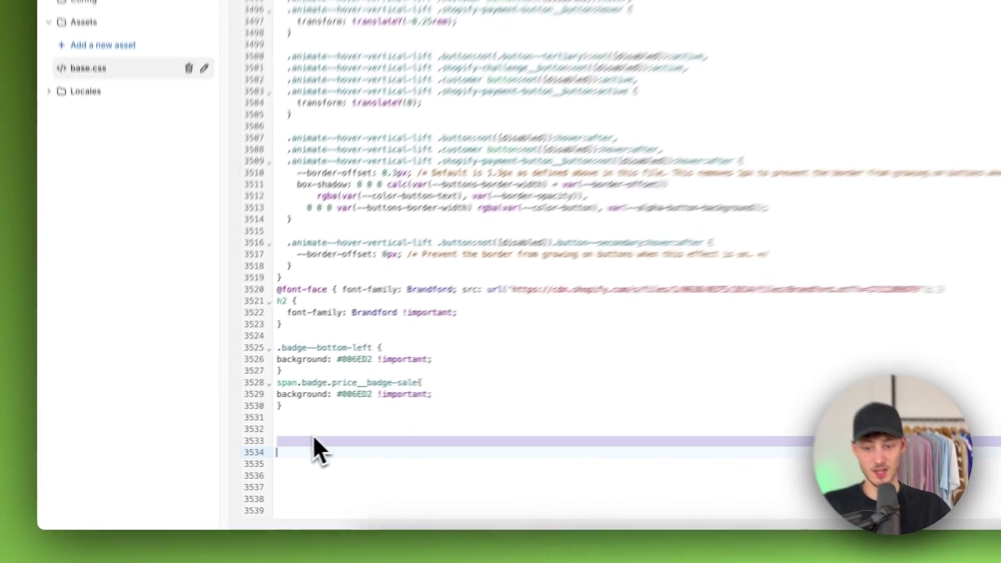
right_click(239, 457)
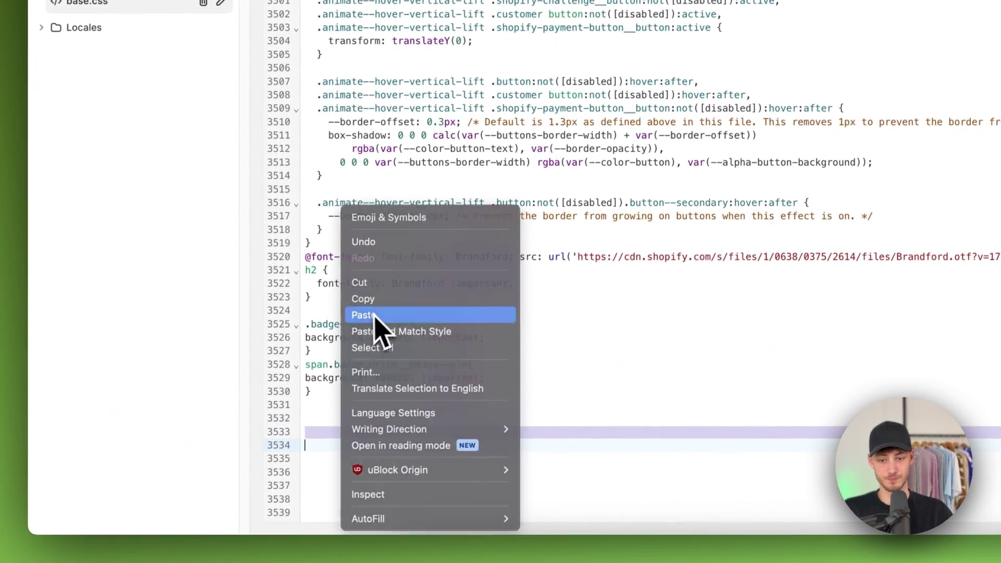
left_click(363, 315)
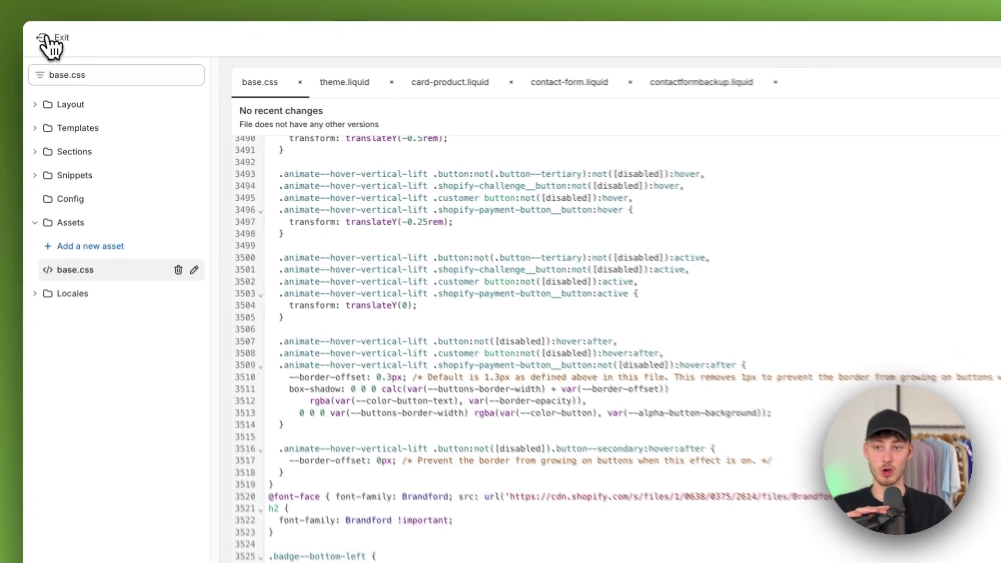
- Preview the live store and visit Contact and Home to check the restyled header links
left_click(65, 55)
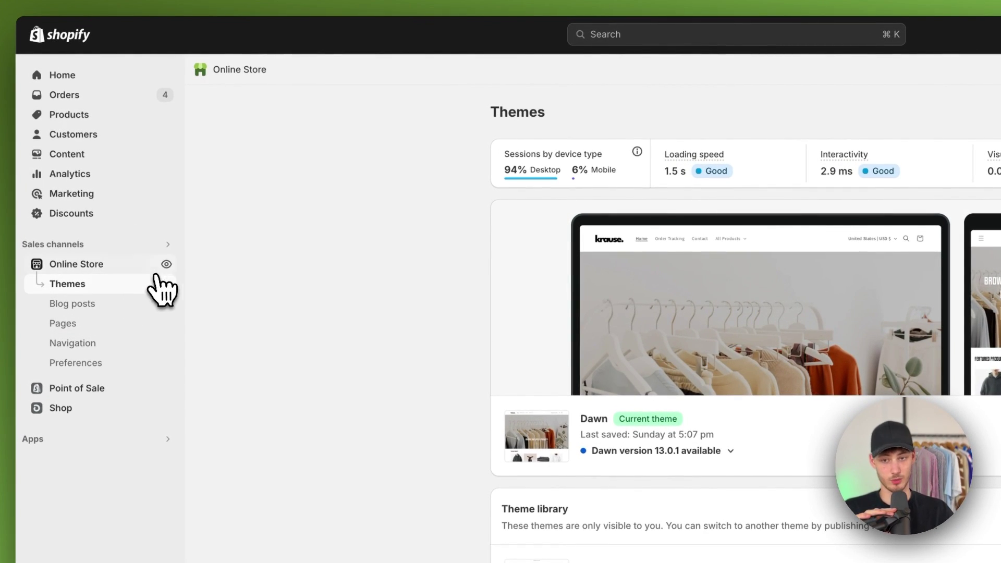
left_click(167, 264)
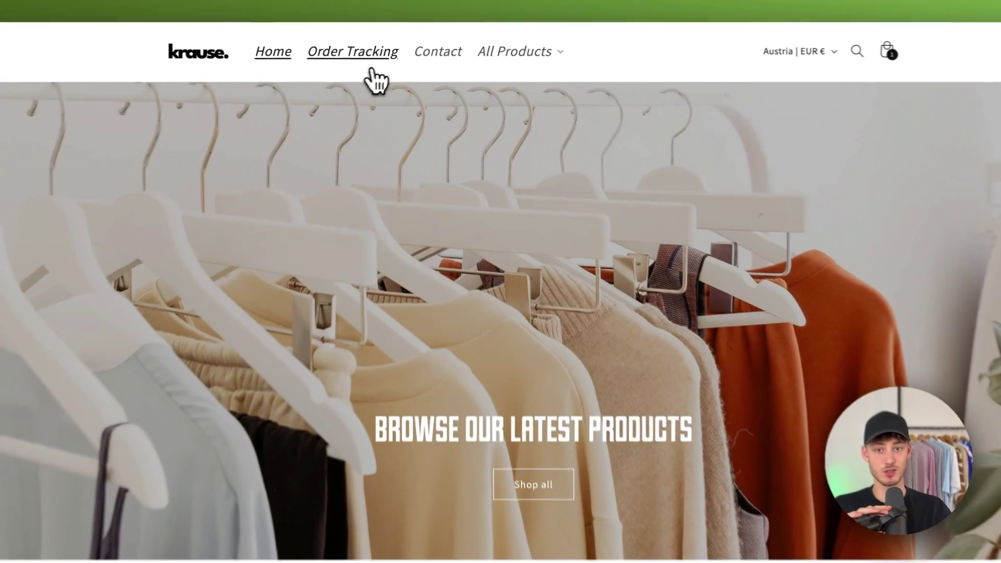
left_click(367, 72)
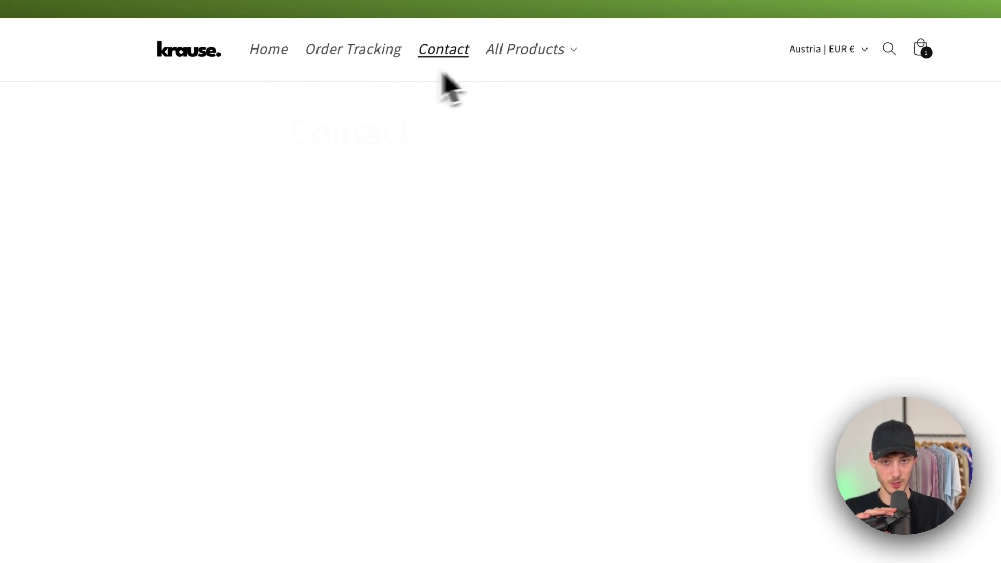
left_click(252, 52)
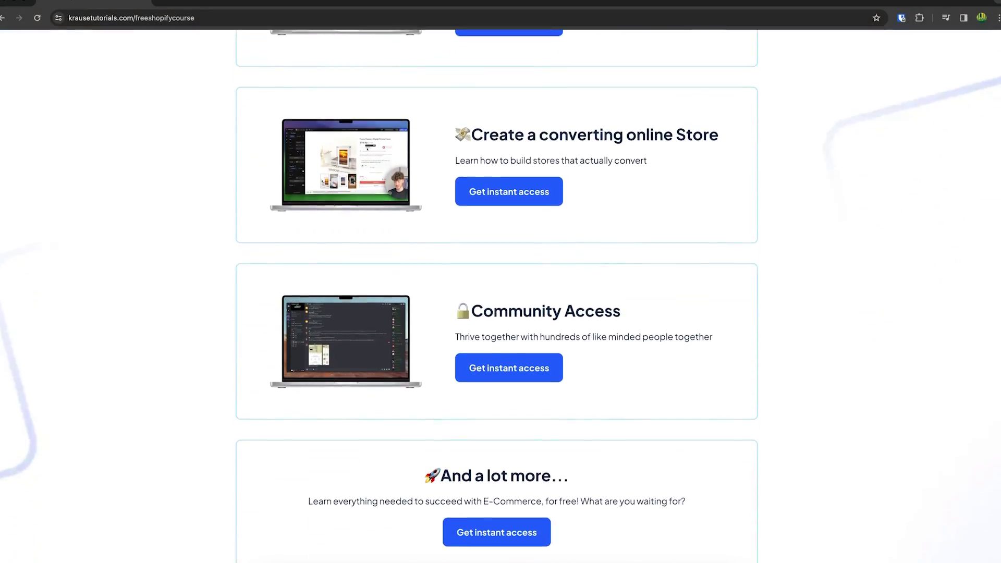
- Highlight the FREE Shopify Course link in the YouTube video's description
scroll(500, 292, "up", 10)
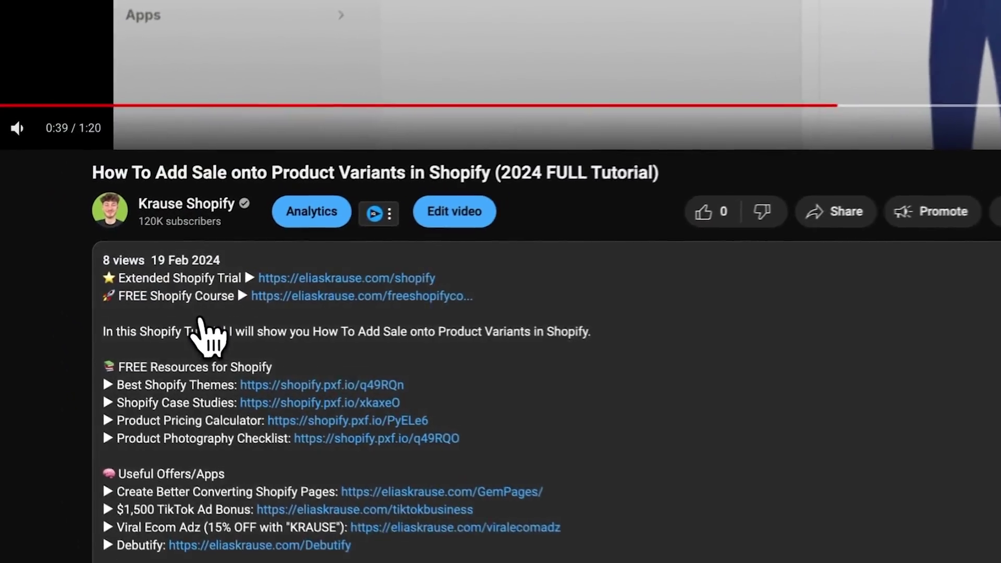
left_click_drag(53, 312, 208, 333)
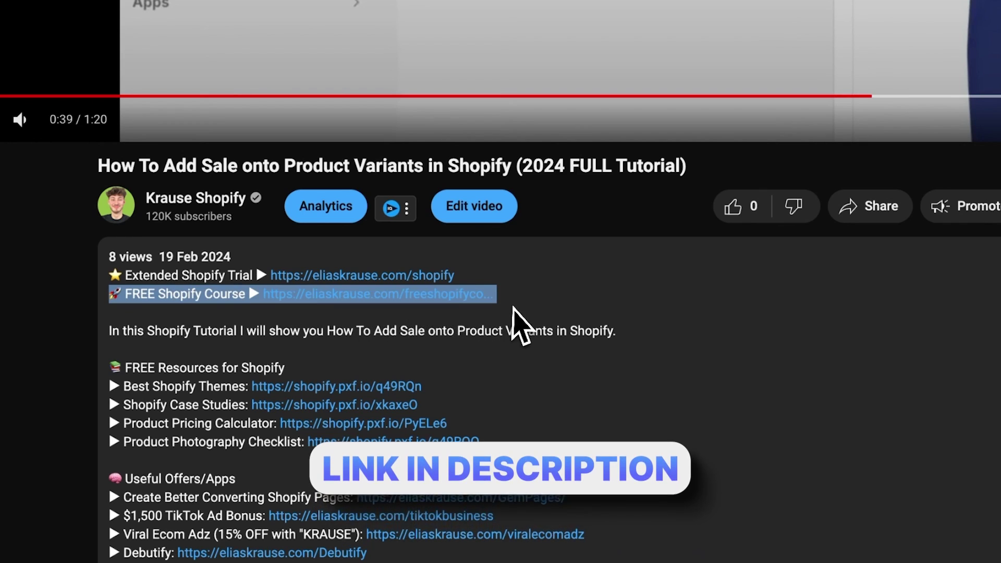